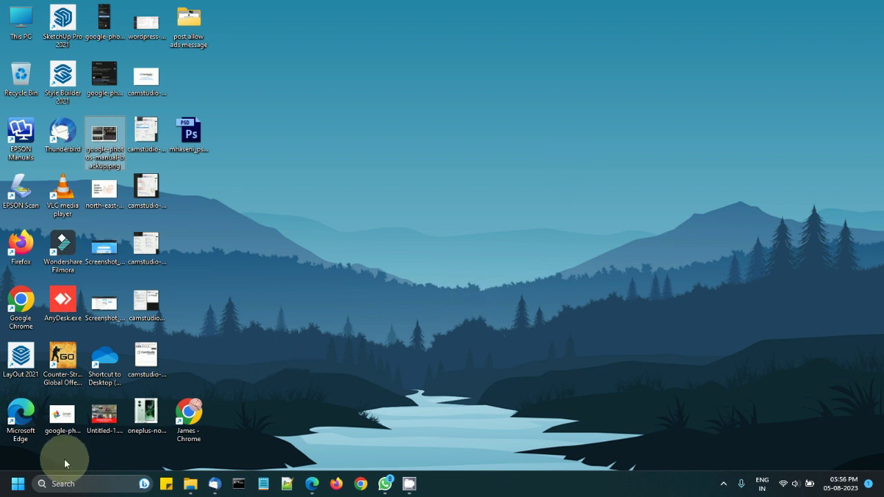
Step: Open the Windows taskbar search box
{"action": "left_click", "coordinate": [51, 483]}
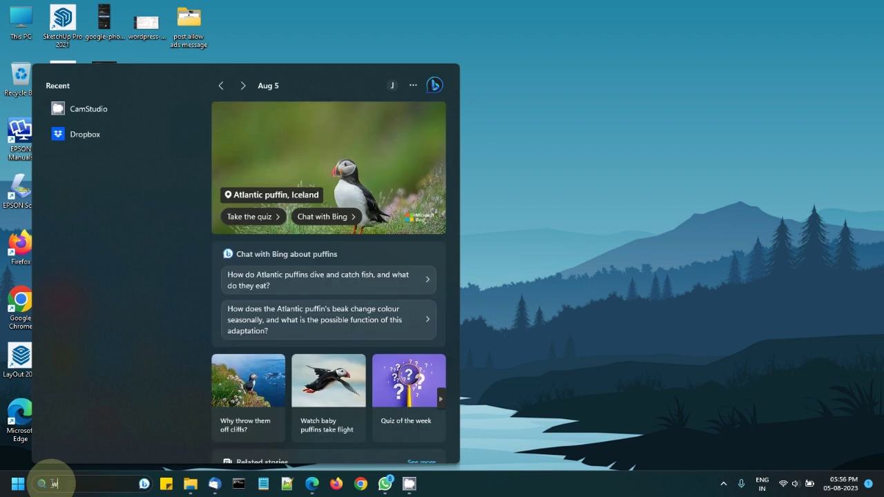
Step: Launch Word from the 'word' search and fill a blank document with =rand() sample paragraphs
{"action": "type", "text": "word"}
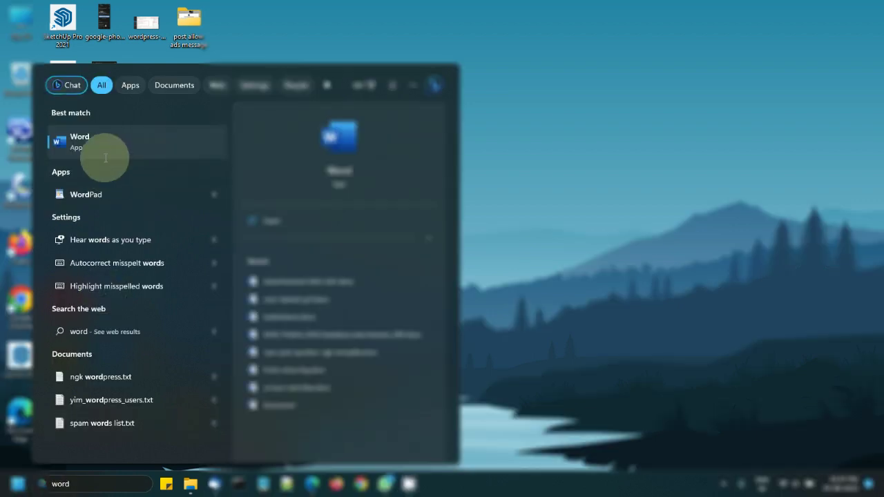
{"action": "left_click", "coordinate": [103, 156]}
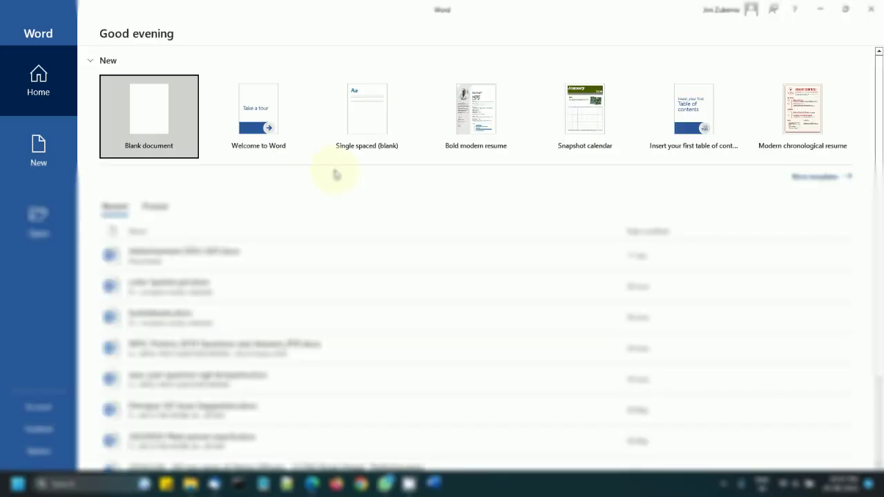
{"action": "left_click", "coordinate": [174, 124]}
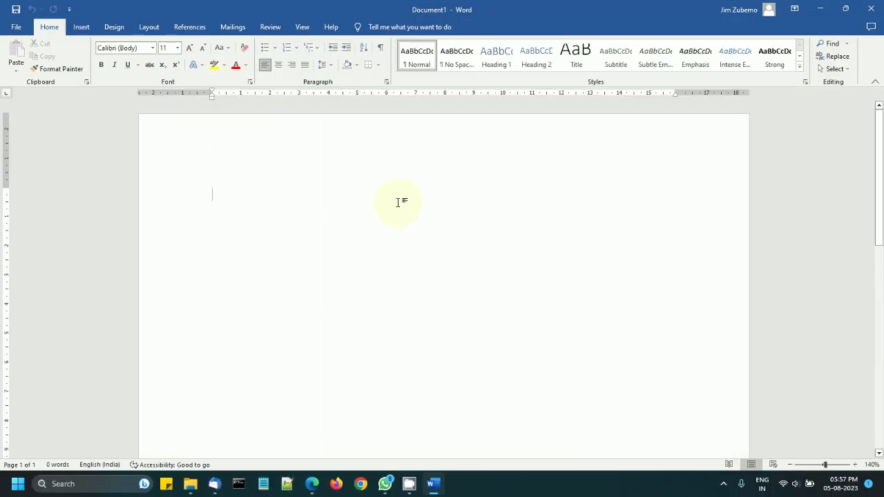
{"action": "type", "text": "=rand"}
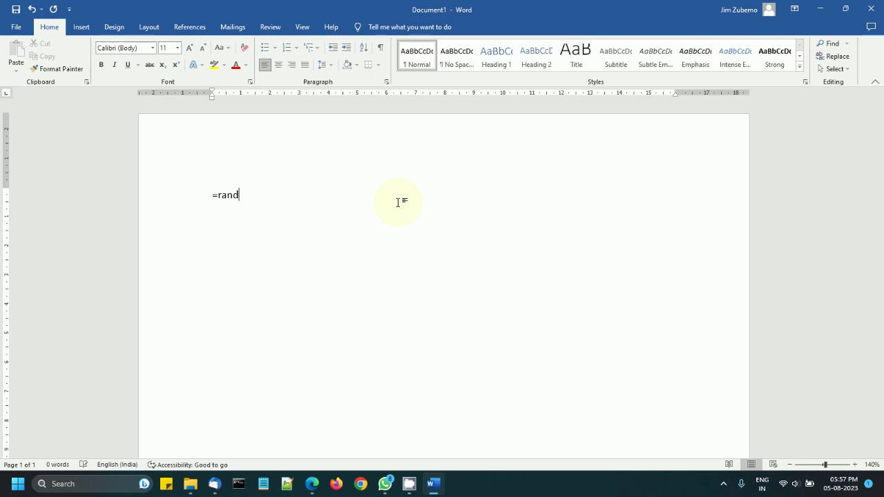
{"action": "type", "text": "()"}
{"action": "key", "text": "Return"}
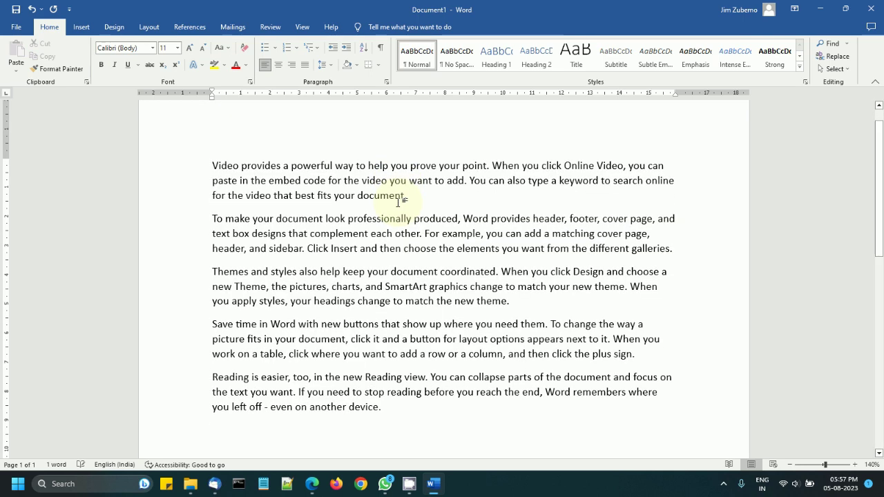
Step: On Word's Save As page, review the OneDrive, This PC and Browse locations
{"action": "left_click", "coordinate": [15, 27]}
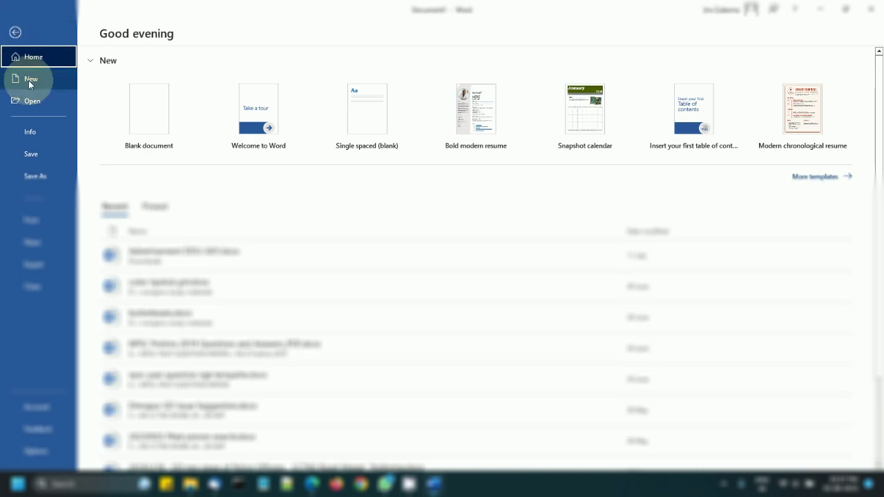
{"action": "left_click", "coordinate": [54, 177]}
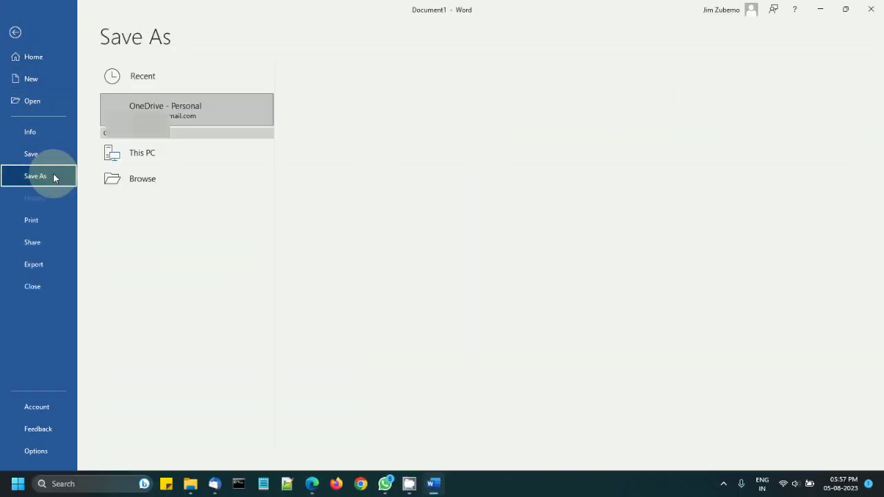
{"action": "left_click", "coordinate": [55, 158]}
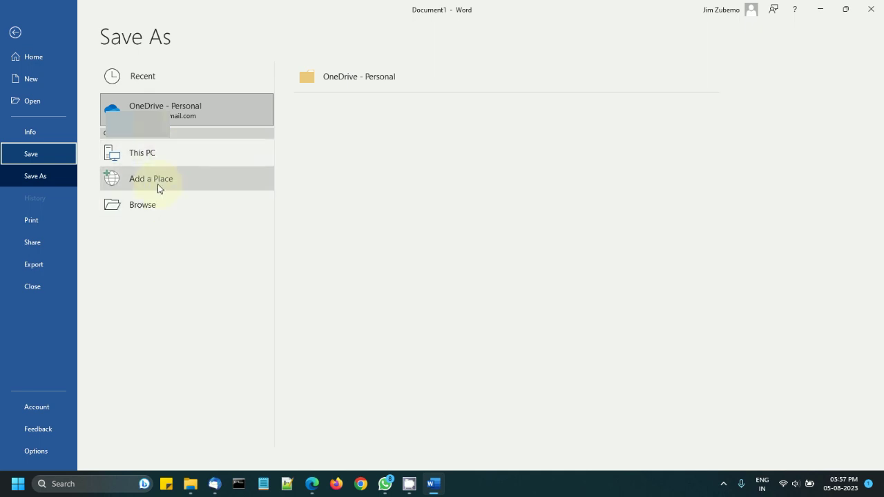
{"action": "left_click", "coordinate": [157, 155]}
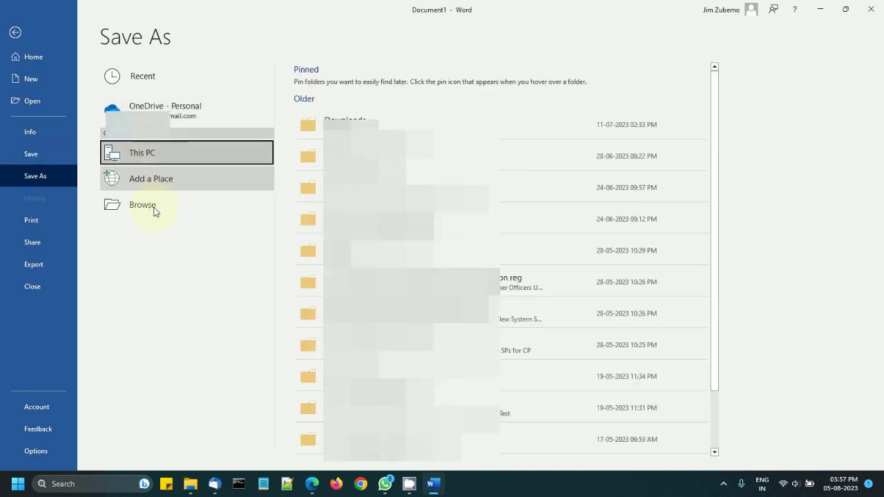
{"action": "left_click", "coordinate": [154, 211]}
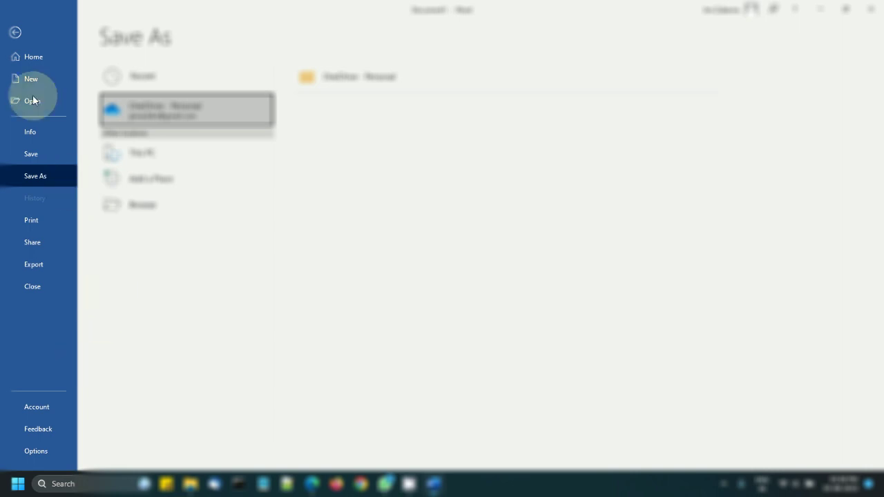
Step: Leave Save As and open Word Options on the General page, showing Privacy Settings
{"action": "left_click", "coordinate": [14, 31]}
{"action": "left_click", "coordinate": [16, 27]}
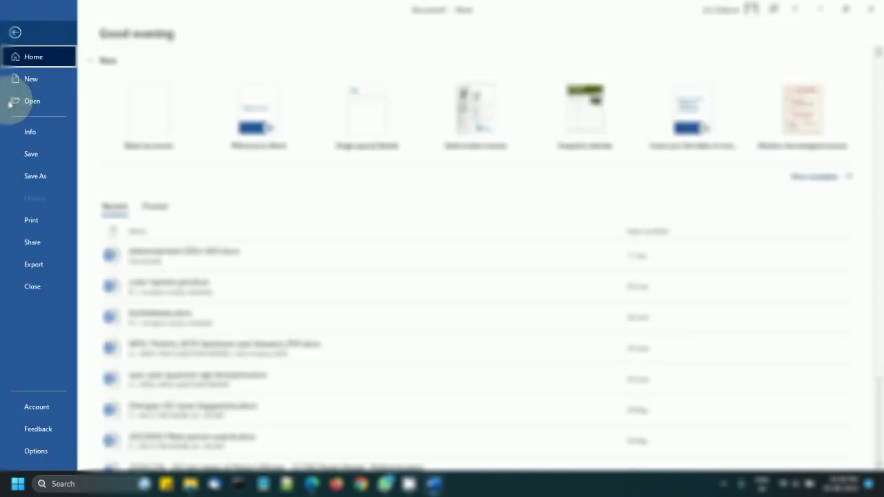
{"action": "left_click", "coordinate": [36, 450]}
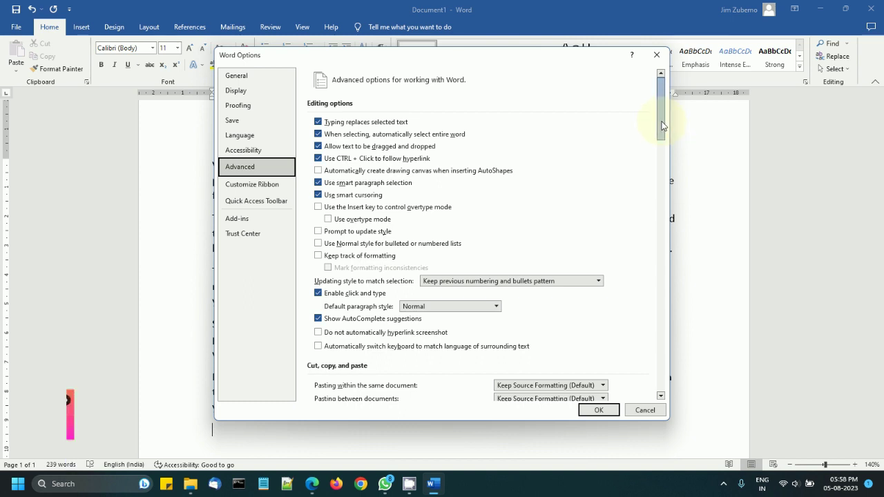
{"action": "scroll", "coordinate": [658, 142], "scroll_direction": "down", "scroll_amount": 10}
{"action": "scroll", "coordinate": [658, 234], "scroll_direction": "down", "scroll_amount": 20}
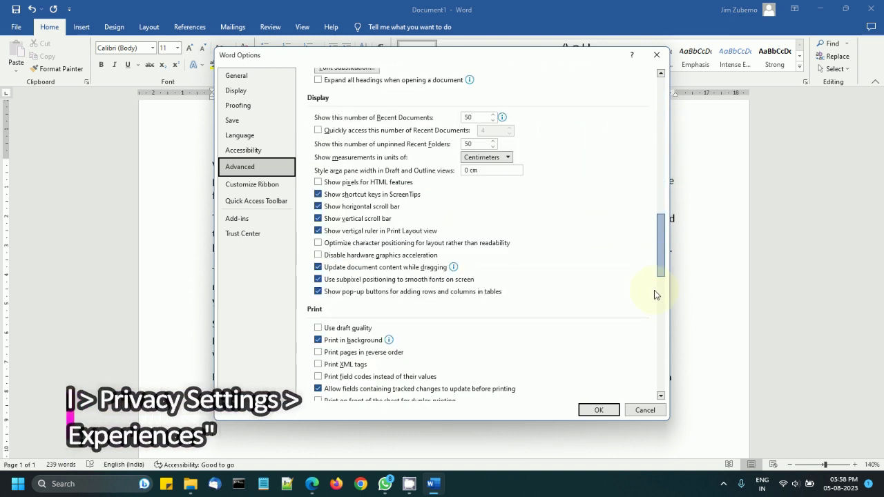
{"action": "scroll", "coordinate": [649, 373], "scroll_direction": "up", "scroll_amount": 20}
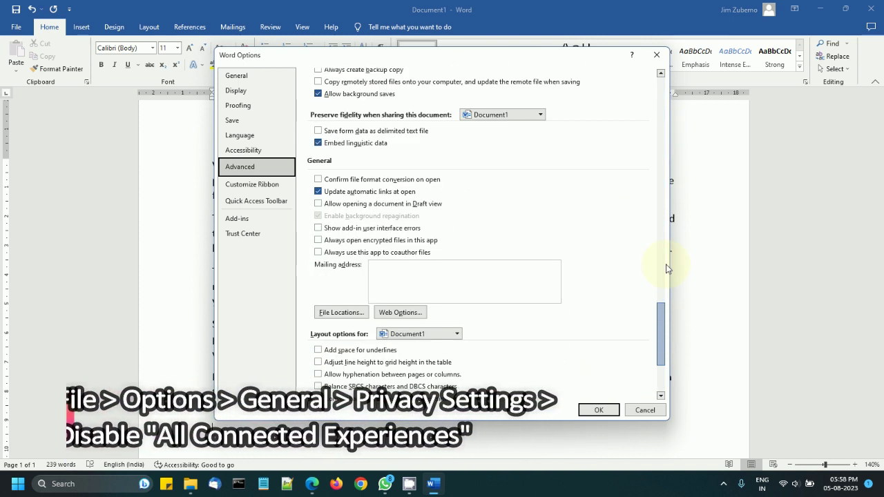
{"action": "left_click", "coordinate": [236, 75]}
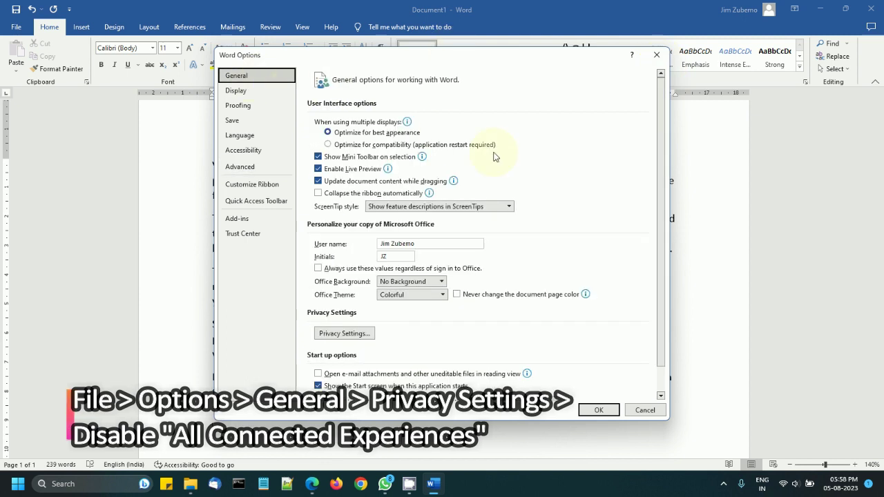
{"action": "left_click_drag", "start_coordinate": [661, 94], "coordinate": [657, 180]}
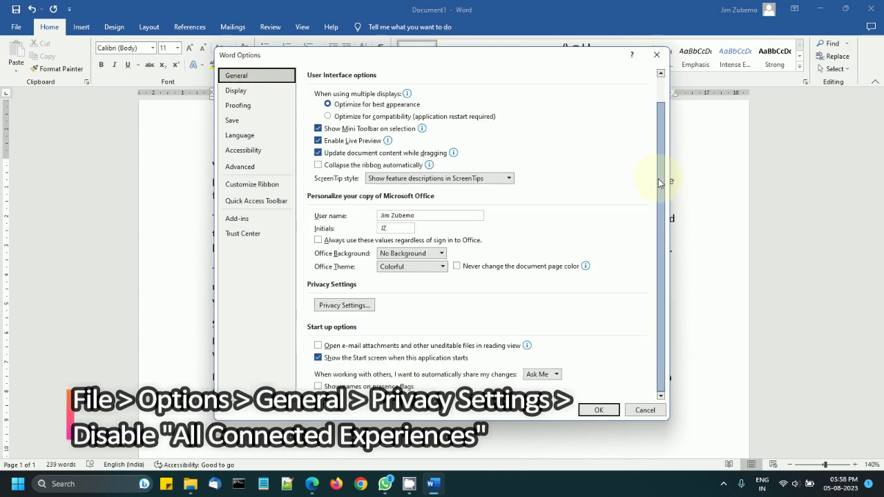
Step: Uncheck 'Turn on all connected experiences' in Privacy Settings, accept the restart notice, and close Options
{"action": "left_click", "coordinate": [364, 308]}
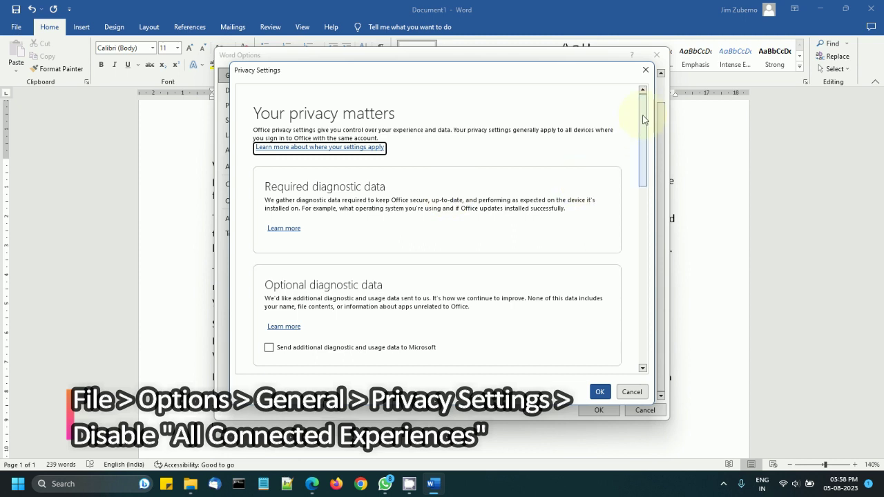
{"action": "left_click_drag", "start_coordinate": [642, 119], "coordinate": [640, 206]}
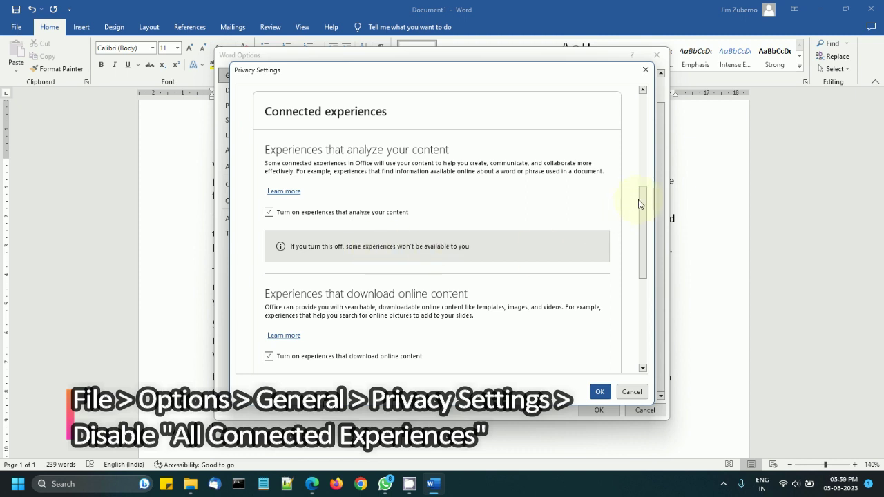
{"action": "left_click_drag", "start_coordinate": [638, 200], "coordinate": [648, 293]}
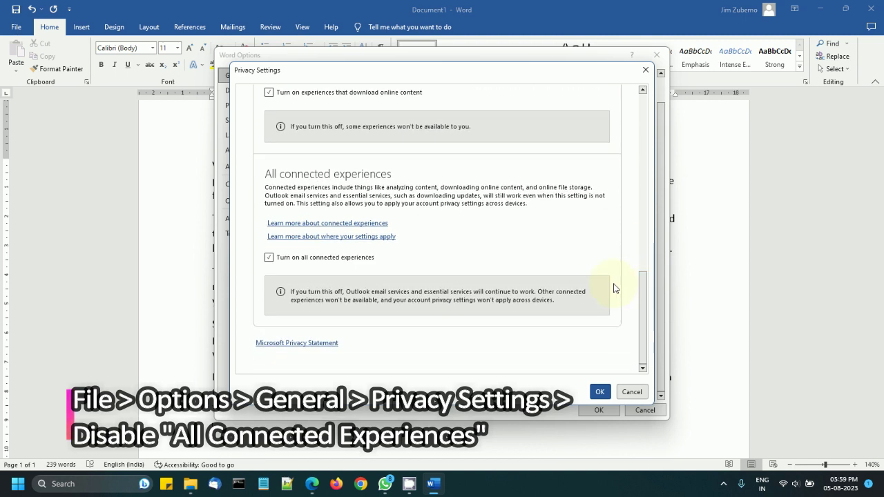
{"action": "left_click", "coordinate": [274, 260]}
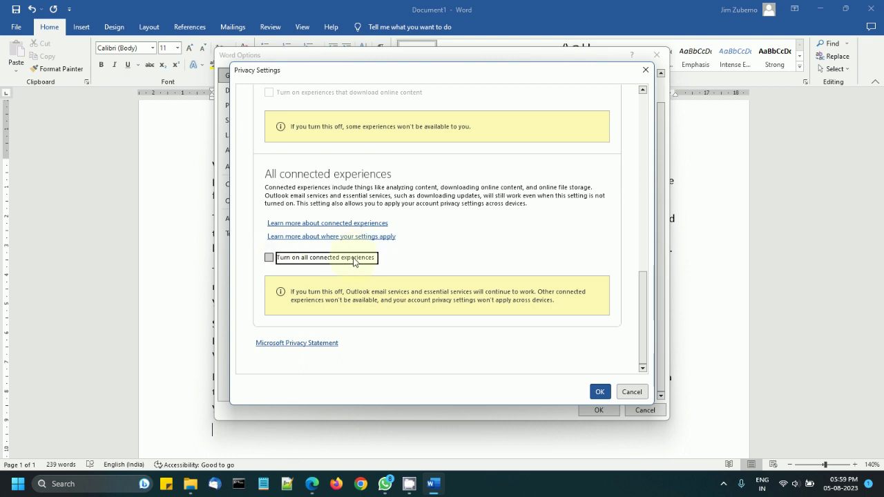
{"action": "left_click_drag", "start_coordinate": [641, 304], "coordinate": [653, 219]}
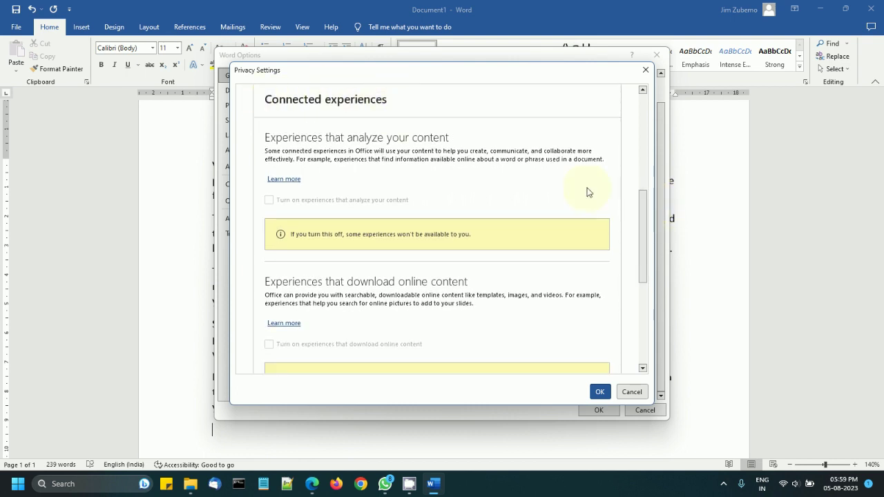
{"action": "scroll", "coordinate": [635, 290], "scroll_direction": "down", "scroll_amount": 5}
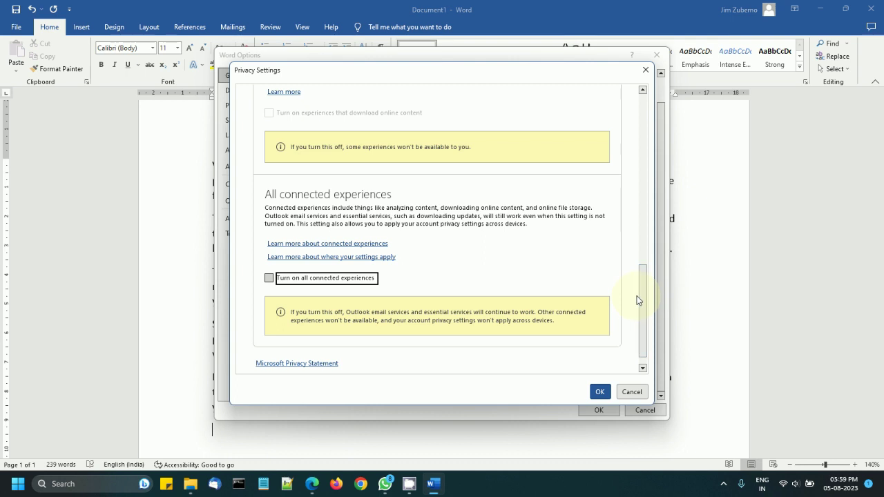
{"action": "scroll", "coordinate": [640, 297], "scroll_direction": "down", "scroll_amount": 1}
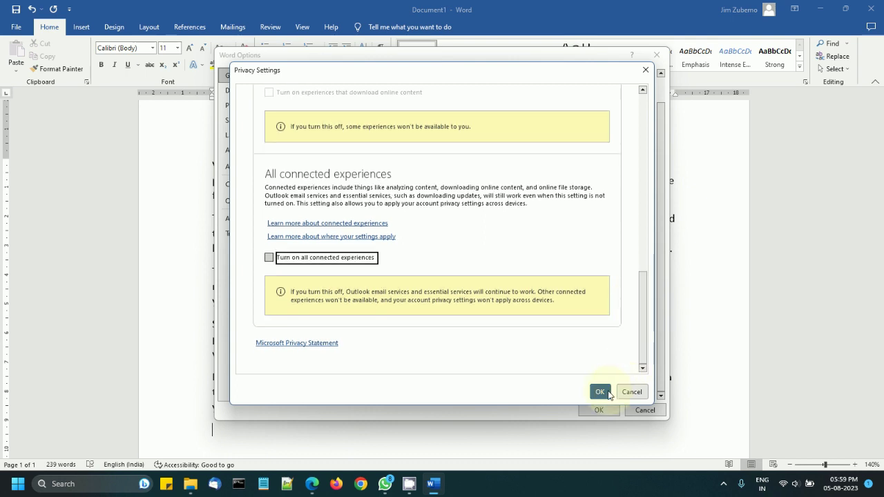
{"action": "left_click", "coordinate": [599, 392]}
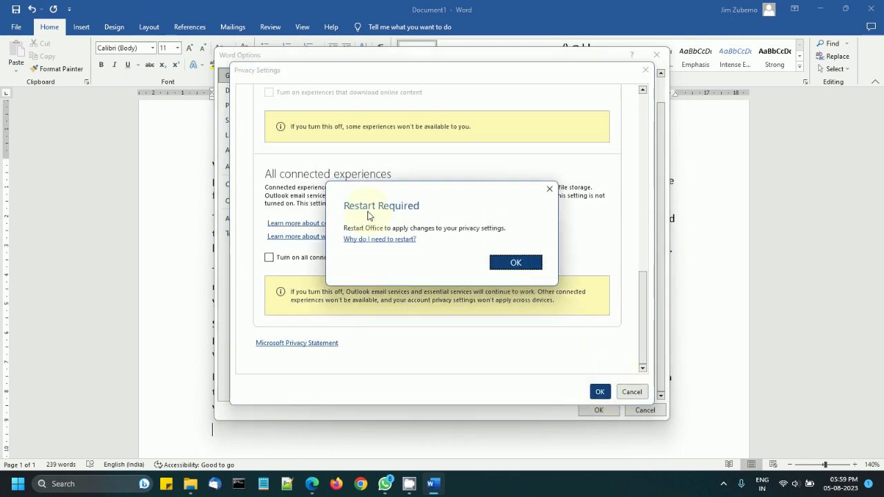
{"action": "left_click", "coordinate": [498, 264]}
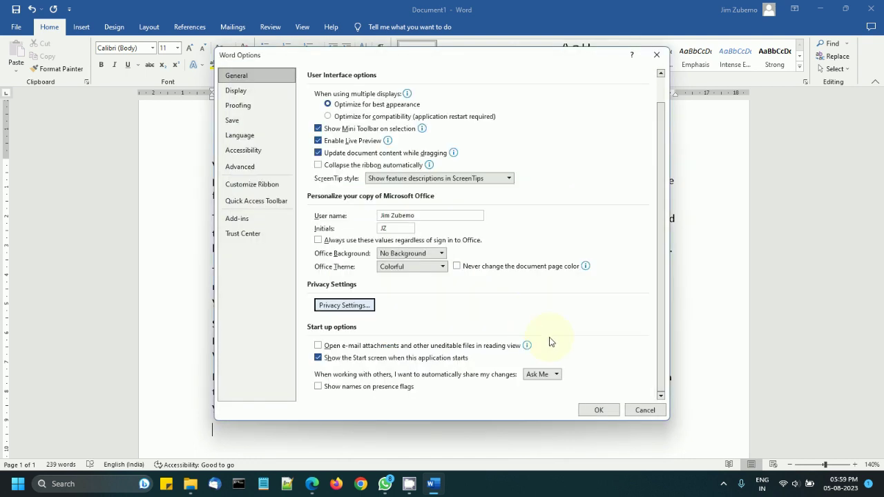
{"action": "left_click", "coordinate": [585, 406]}
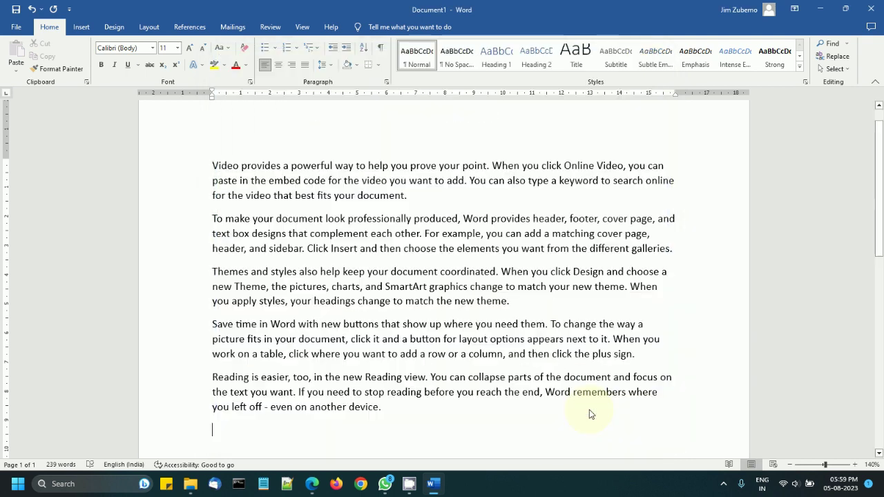
Step: Close Word with Don't Save and relaunch it from the Start menu
{"action": "left_click", "coordinate": [871, 9]}
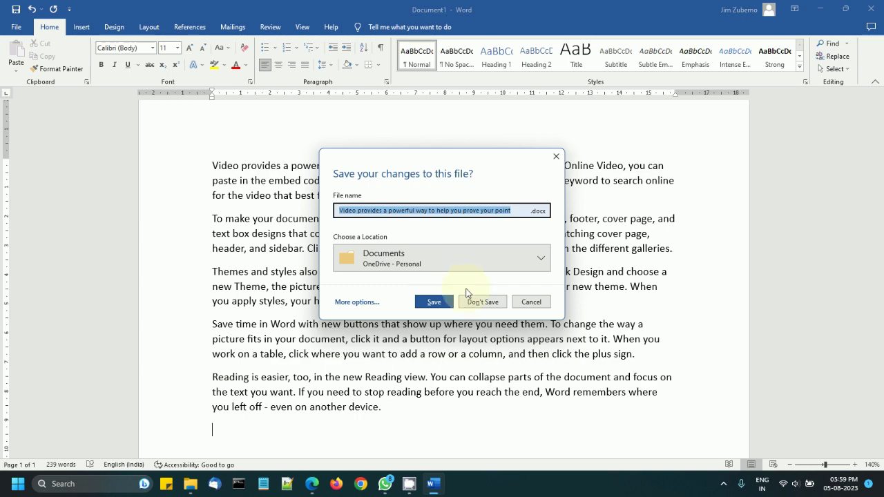
{"action": "left_click", "coordinate": [482, 302]}
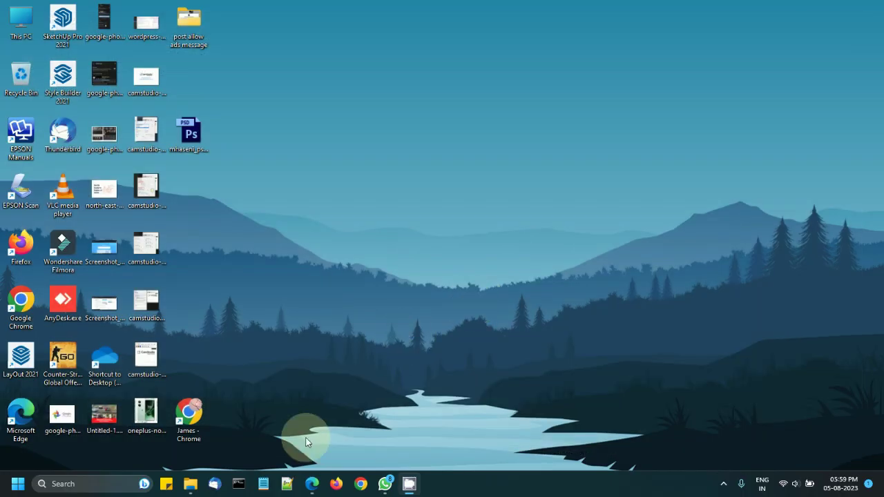
{"action": "left_click", "coordinate": [16, 483]}
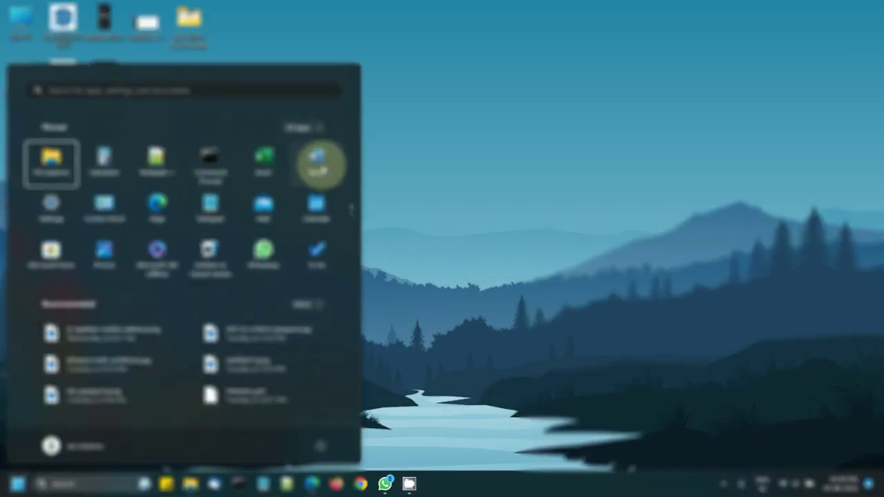
{"action": "left_click", "coordinate": [317, 160]}
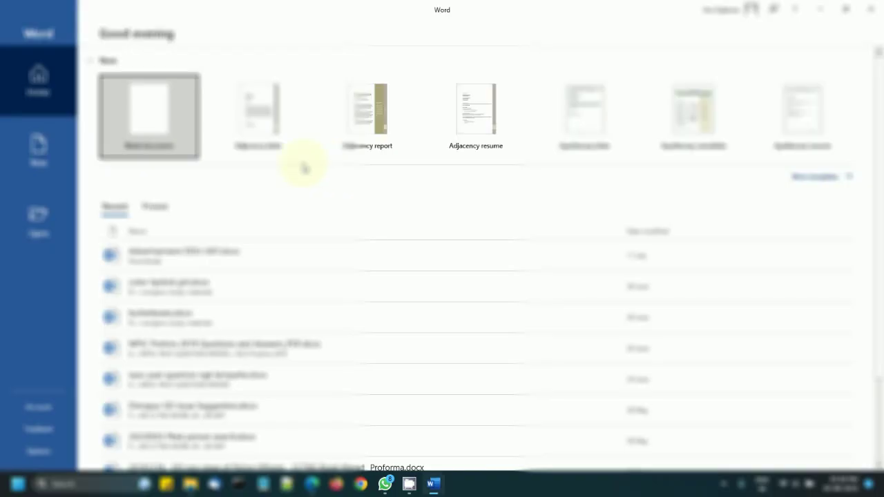
Step: Create a blank document filled with =rand() sample paragraphs
{"action": "left_click", "coordinate": [152, 118]}
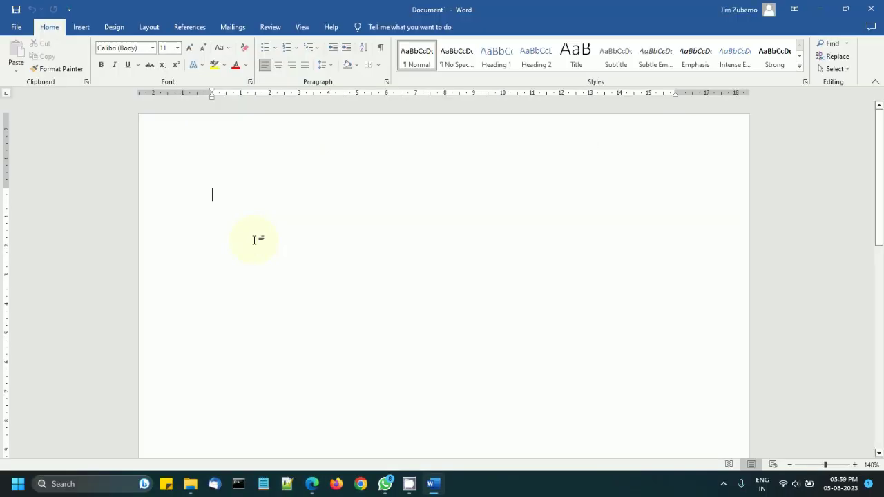
{"action": "type", "text": "=rand"}
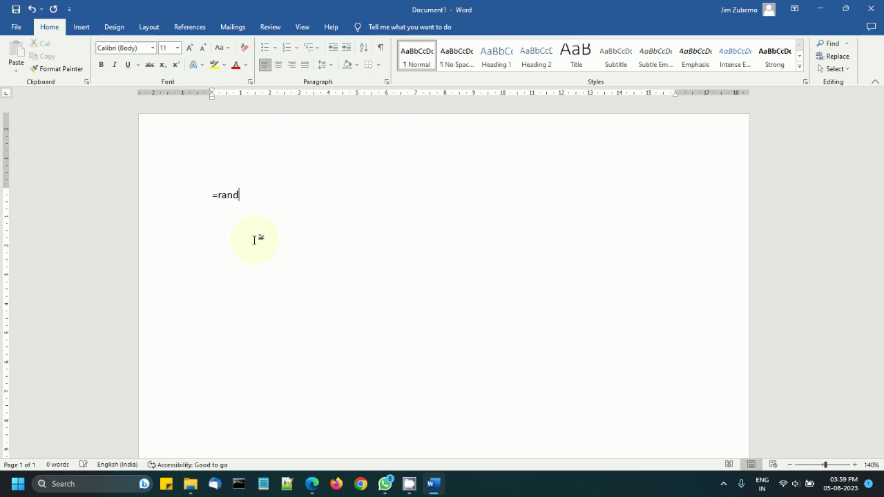
{"action": "type", "text": "()"}
{"action": "key", "text": "Return"}
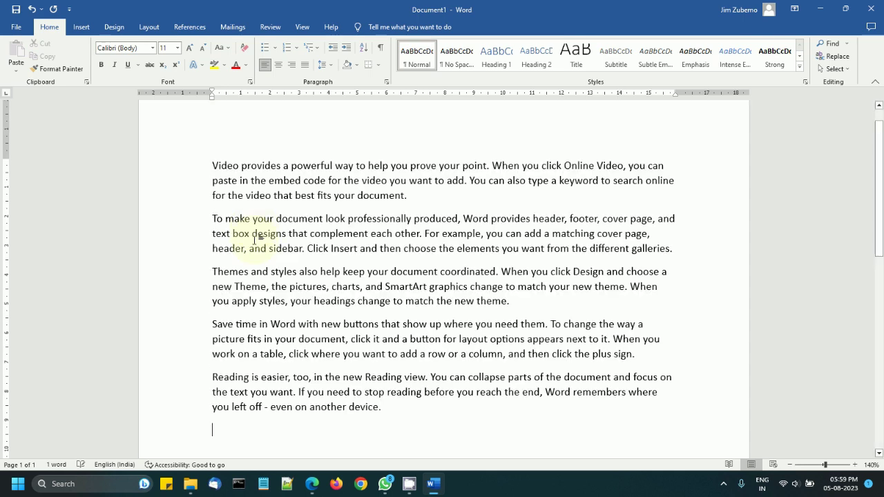
Step: Go to File > Save As, choose This PC, and open the Browse save dialog
{"action": "left_click", "coordinate": [15, 28]}
{"action": "left_click", "coordinate": [50, 177]}
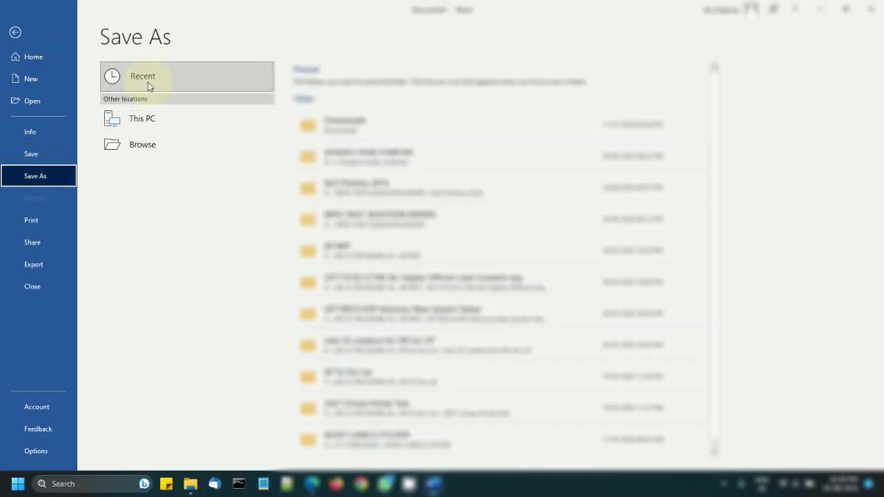
{"action": "left_click", "coordinate": [37, 156]}
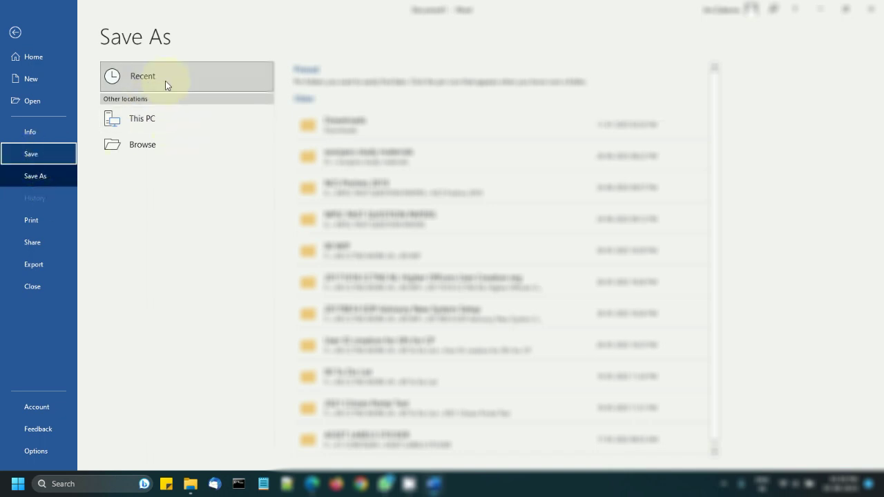
{"action": "left_click", "coordinate": [46, 176]}
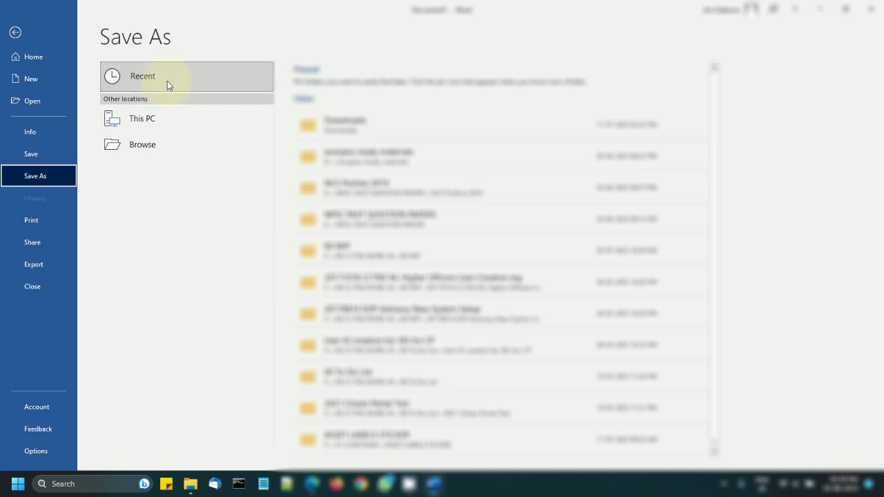
{"action": "left_click", "coordinate": [152, 121]}
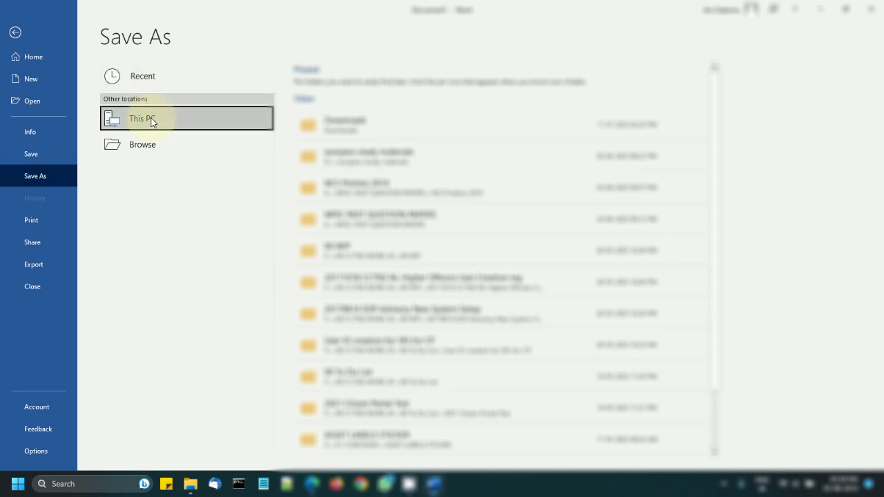
{"action": "left_click", "coordinate": [139, 151]}
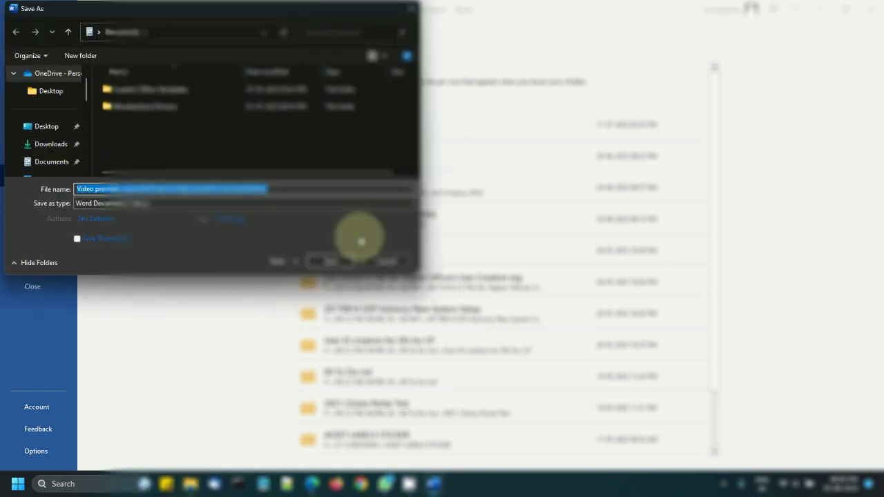
Step: Save the document as 'Video provides a powerful way to help you prove your point.docx' in local Documents
{"action": "left_click", "coordinate": [380, 262]}
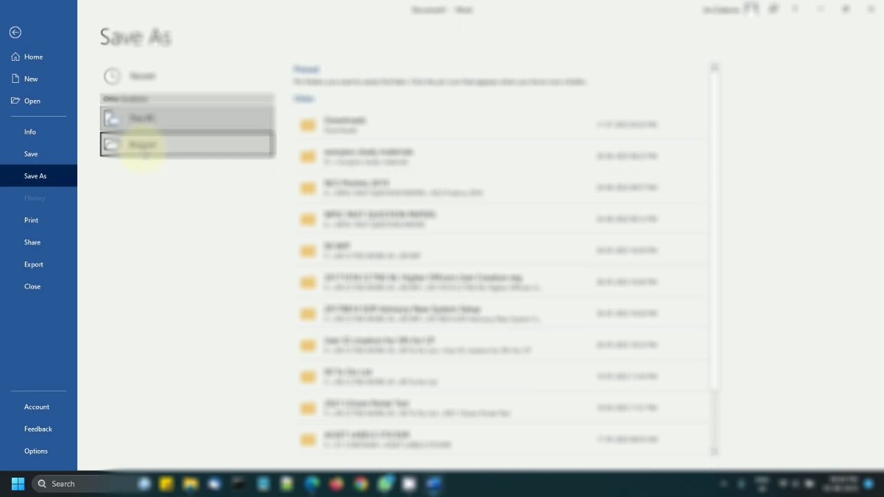
{"action": "left_click", "coordinate": [143, 148]}
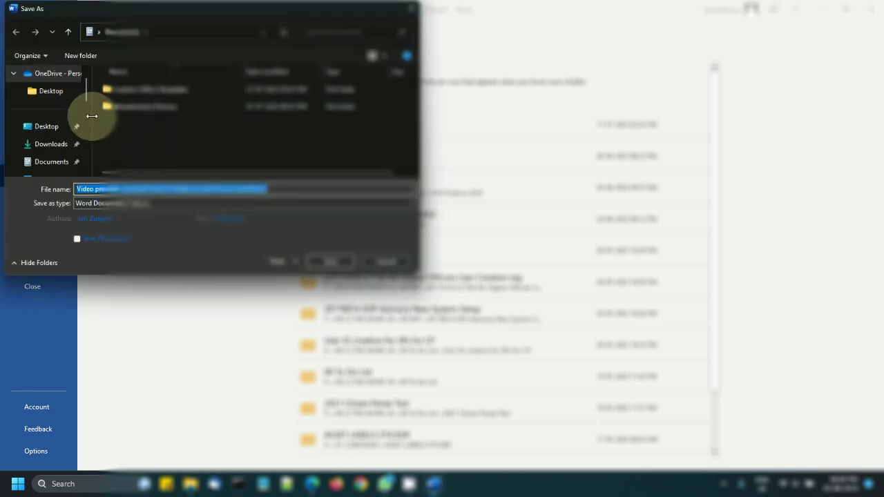
{"action": "left_click_drag", "start_coordinate": [92, 116], "coordinate": [156, 118]}
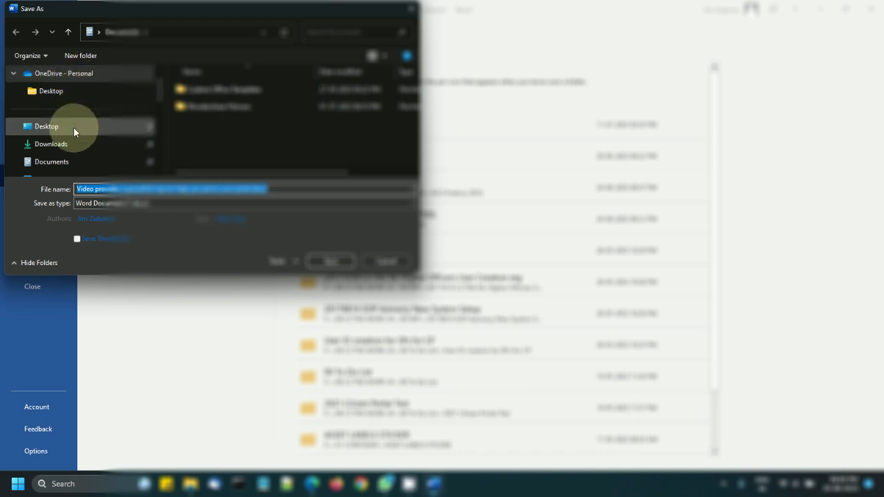
{"action": "left_click", "coordinate": [63, 163]}
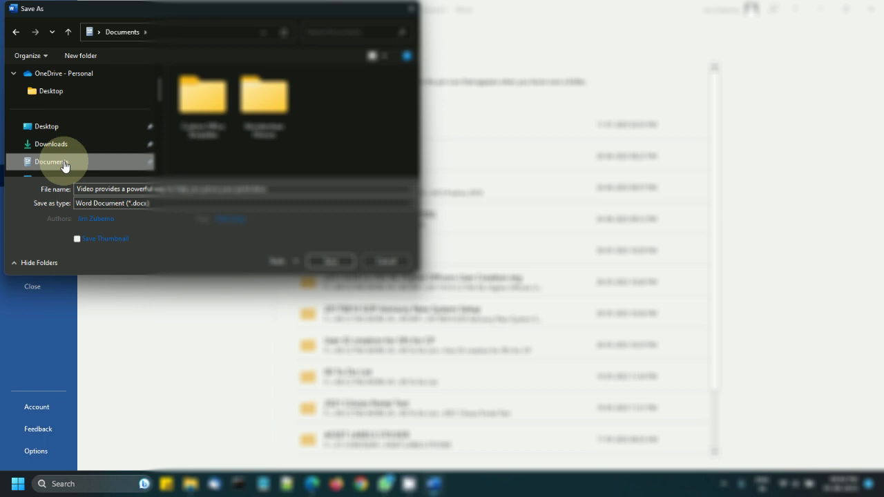
{"action": "scroll", "coordinate": [64, 163], "scroll_direction": "down", "scroll_amount": 2}
{"action": "scroll", "coordinate": [64, 164], "scroll_direction": "up", "scroll_amount": 1}
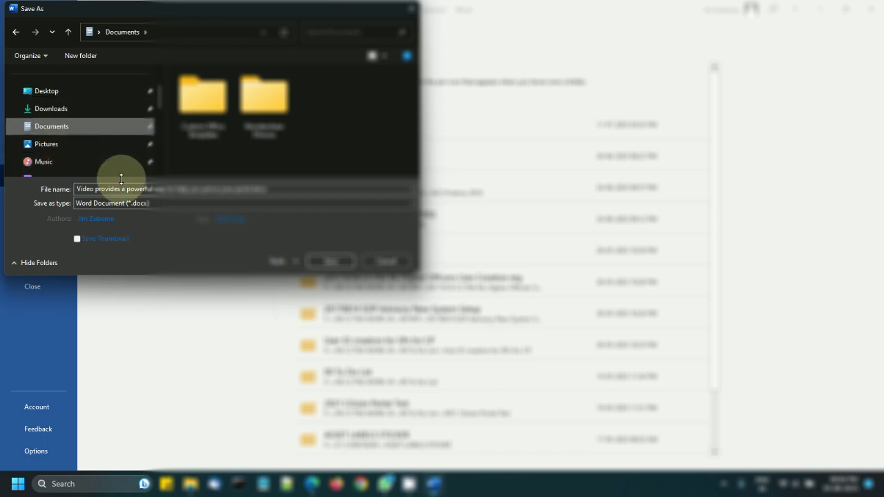
{"action": "left_click", "coordinate": [339, 260]}
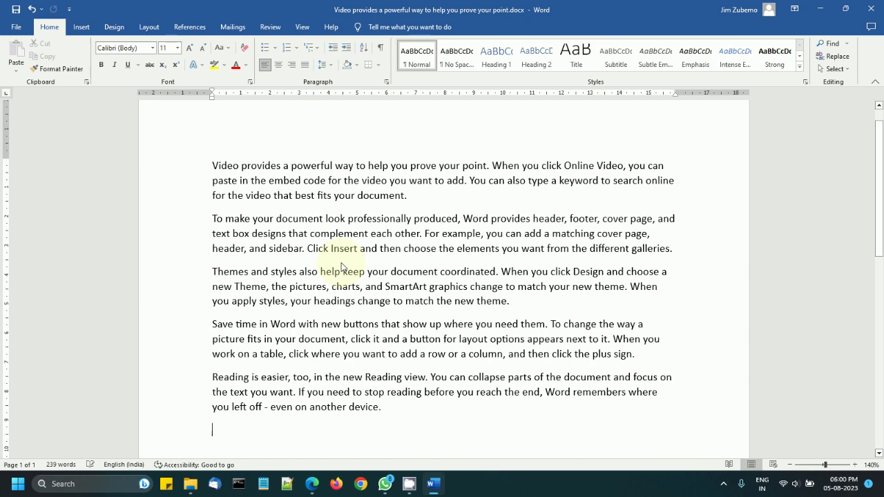
Step: Close Word and launch Excel from the Start menu
{"action": "left_click", "coordinate": [870, 9]}
{"action": "key", "text": "super"}
{"action": "left_click", "coordinate": [261, 161]}
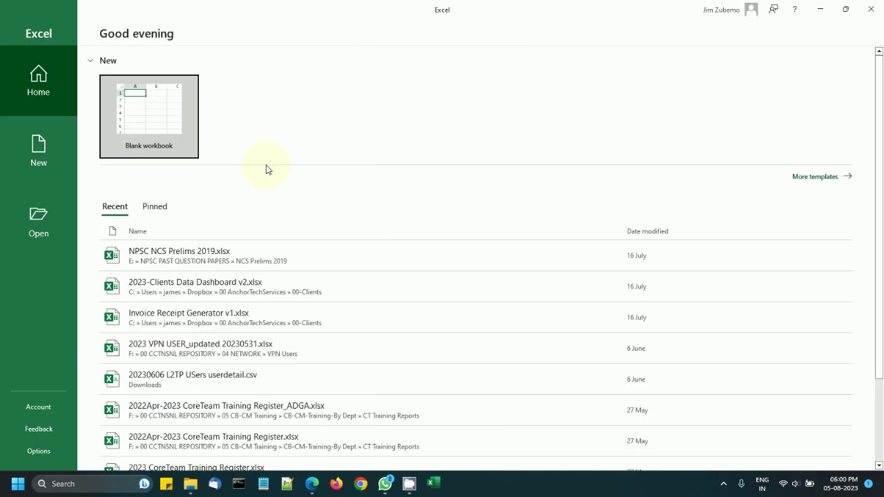
Step: Create a blank workbook, enter 'sa das d asd asd as asd' in A1, and open Save As
{"action": "left_click", "coordinate": [149, 107]}
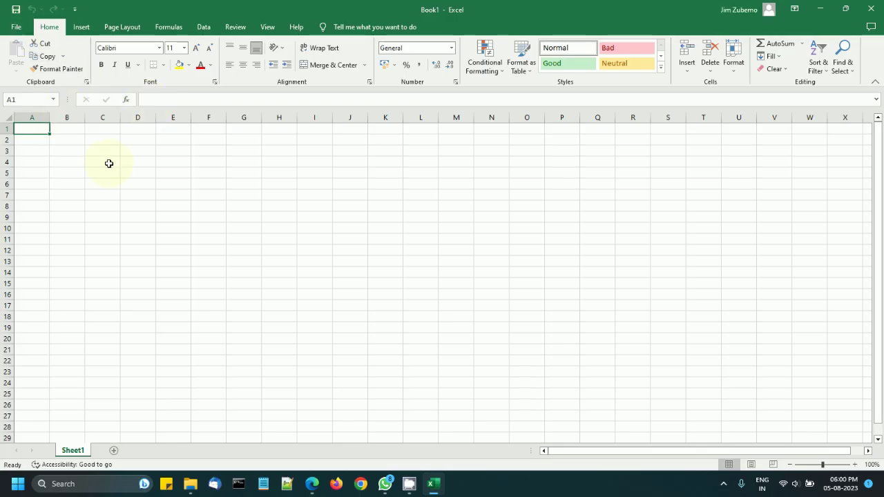
{"action": "type", "text": "sa das  d asd  asd as asd"}
{"action": "key", "text": "Tab"}
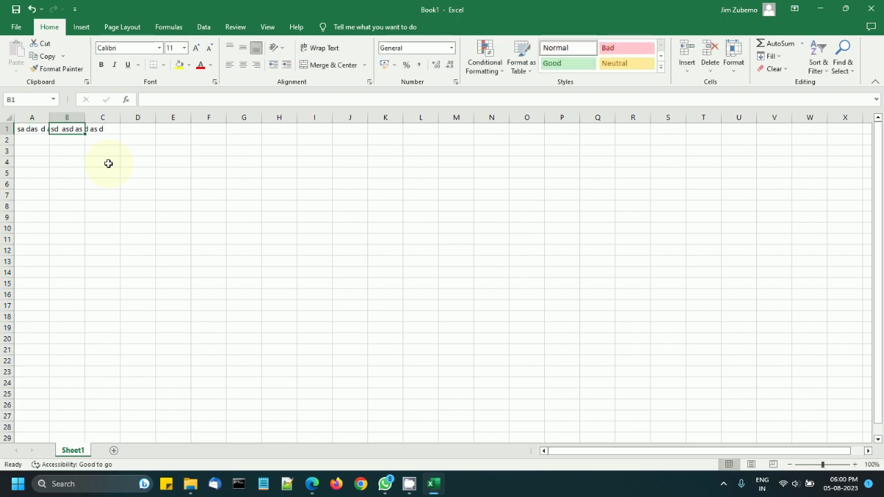
{"action": "left_click", "coordinate": [18, 27]}
{"action": "left_click", "coordinate": [46, 178]}
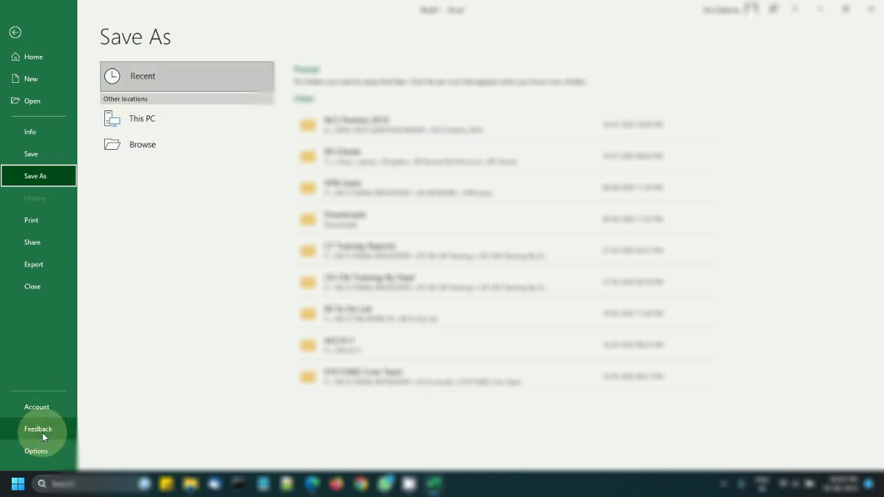
Step: Open Excel's Privacy Settings from Options and confirm all connected experiences are already off
{"action": "left_click", "coordinate": [36, 452]}
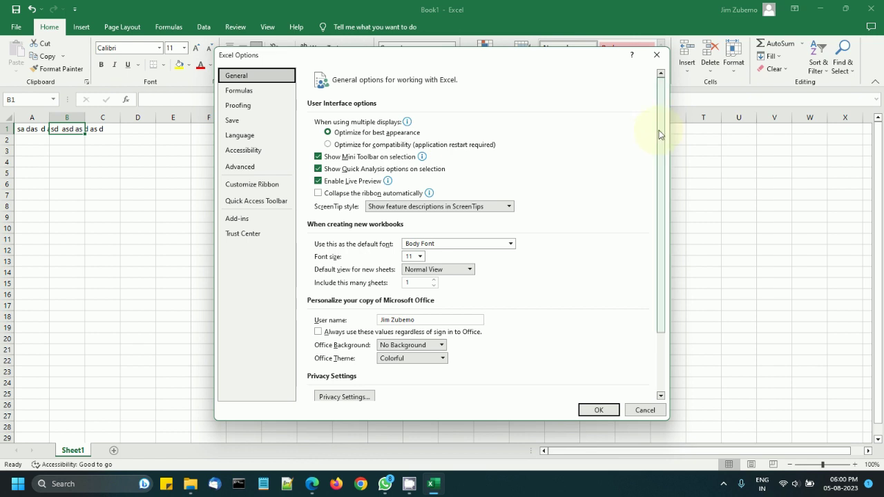
{"action": "left_click_drag", "start_coordinate": [660, 134], "coordinate": [647, 260]}
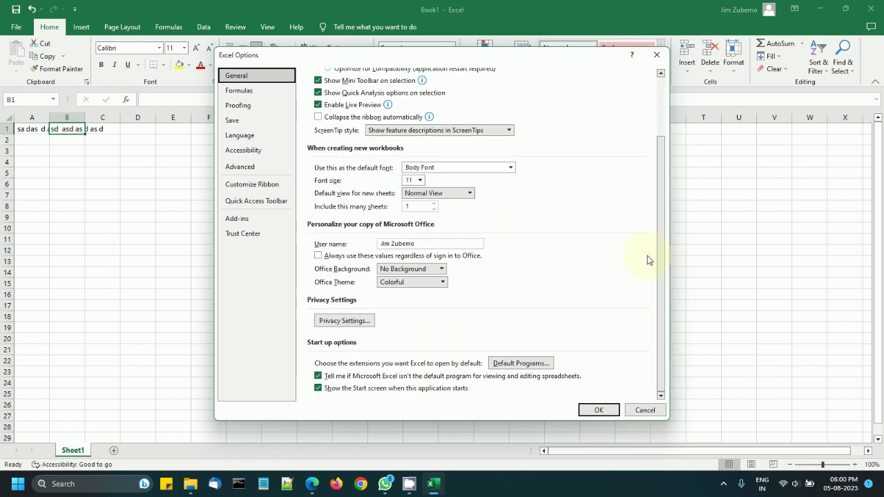
{"action": "left_click", "coordinate": [355, 321]}
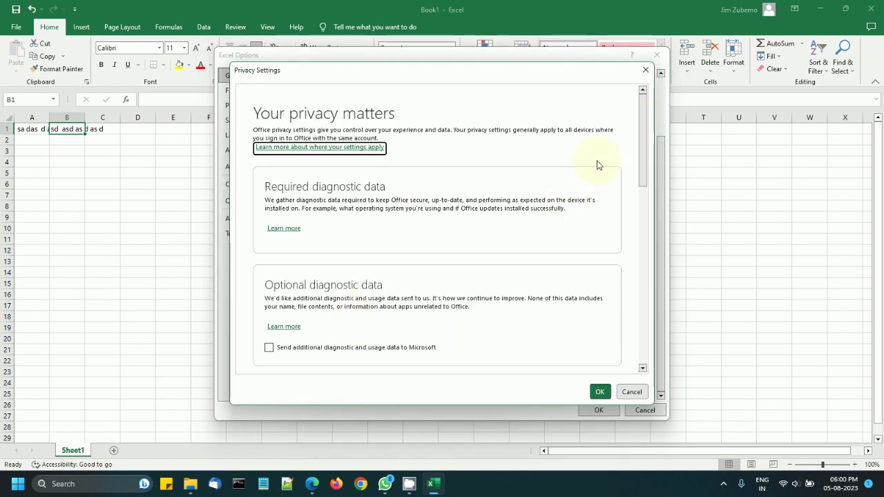
{"action": "left_click_drag", "start_coordinate": [642, 124], "coordinate": [642, 311]}
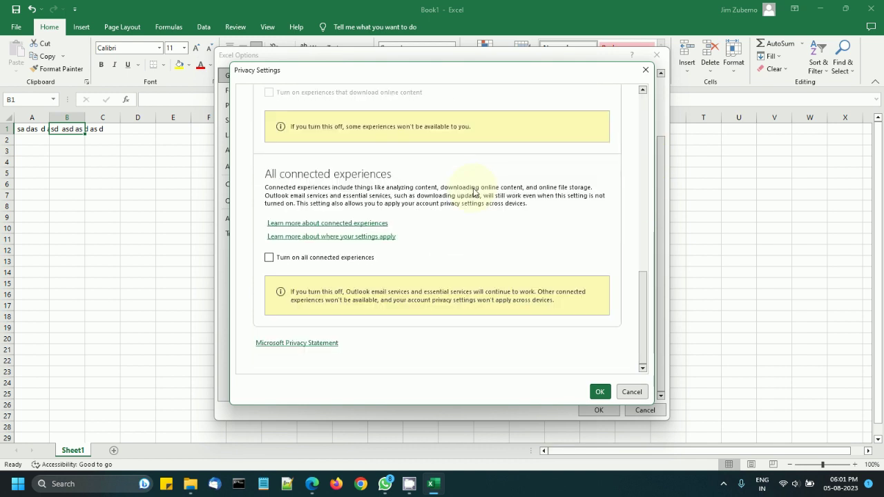